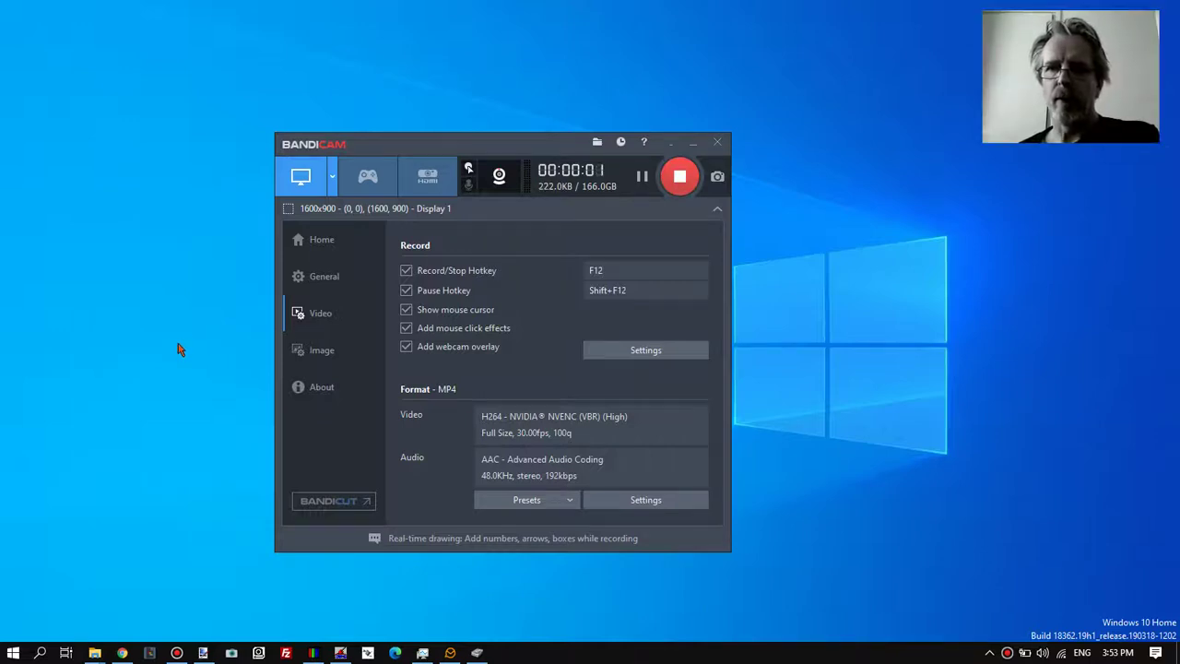
Minimize the Bandicam recorder window so the desktop shows while recording continues
click(688, 142)
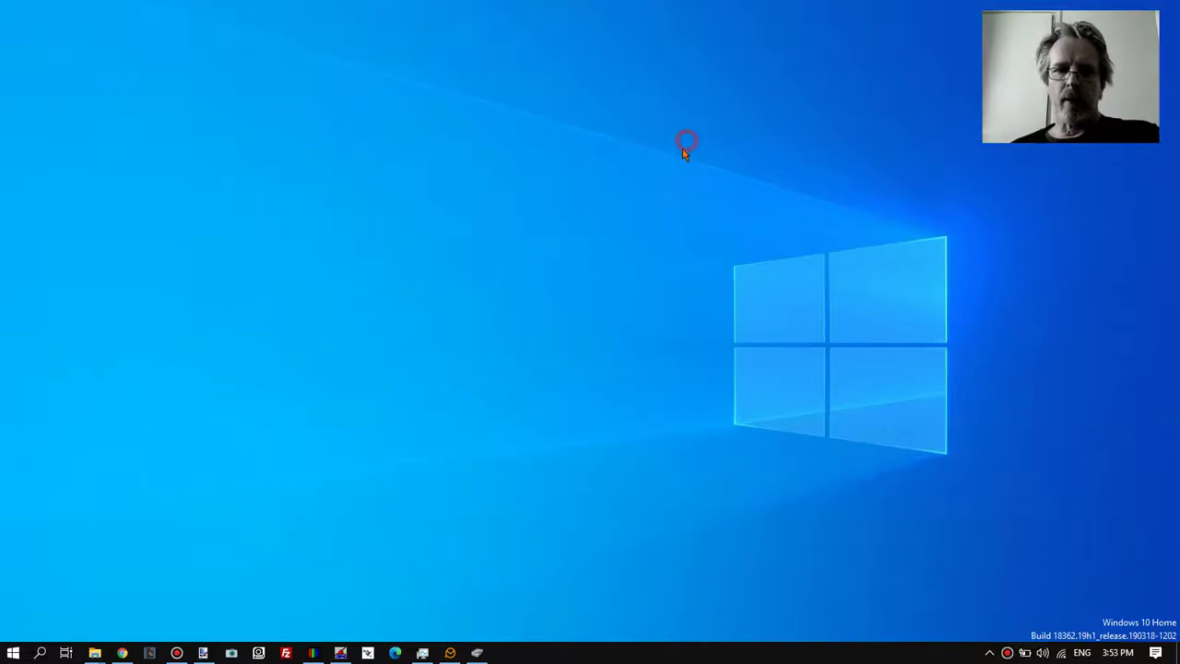
Bring up the JPEG-Repair window from the taskbar
click(312, 651)
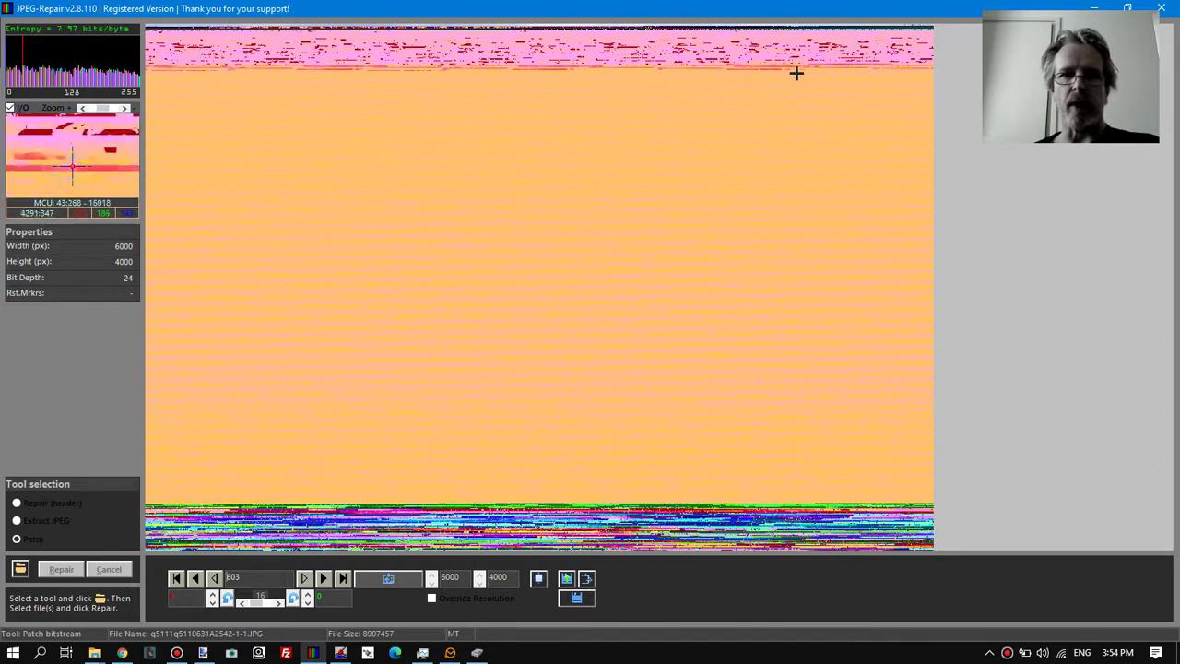
Enter the removed-byte count manually, replacing the 50000 value, and apply it to the preview
click(216, 591)
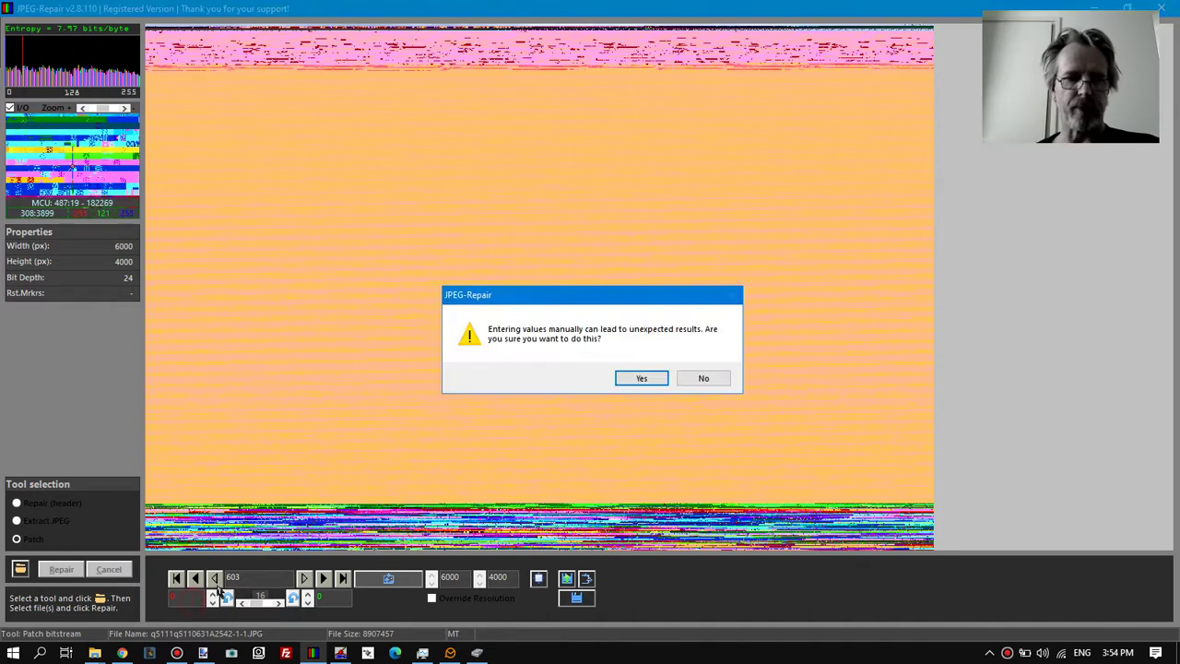
click(636, 378)
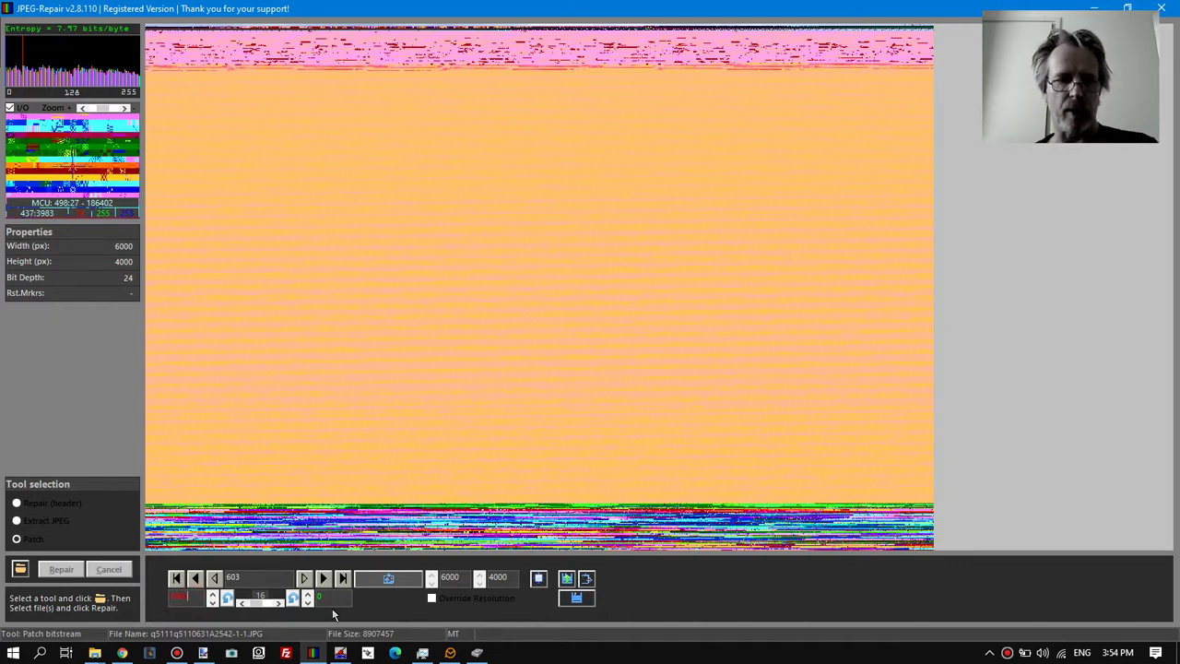
click(388, 578)
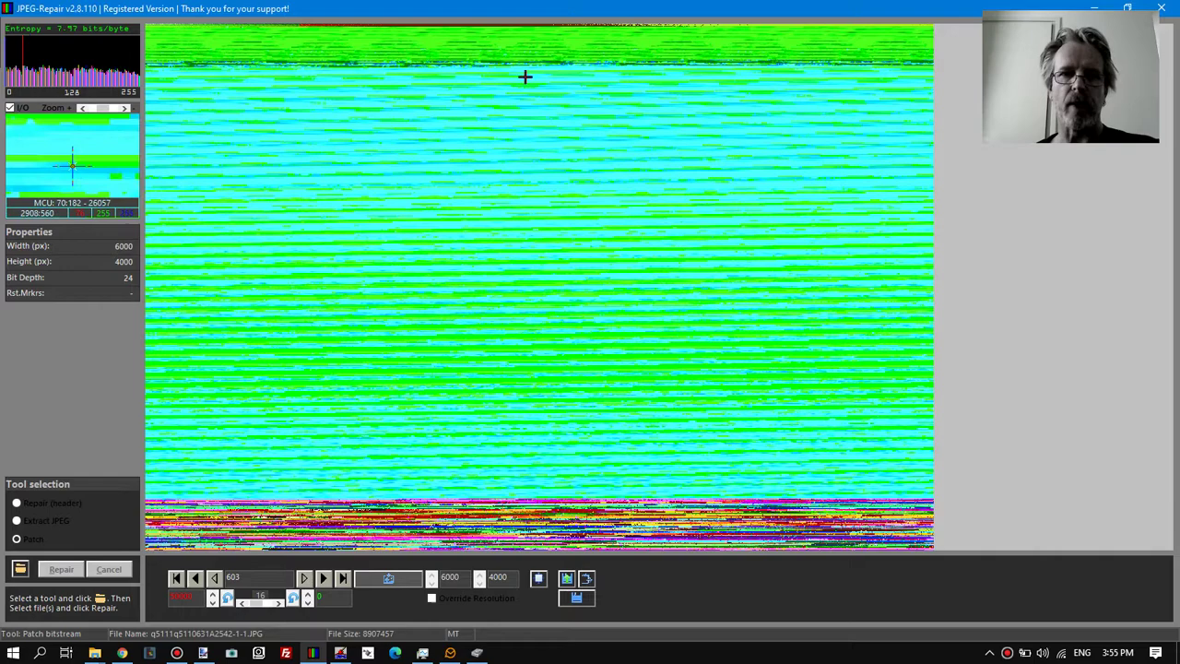
double_click(180, 599)
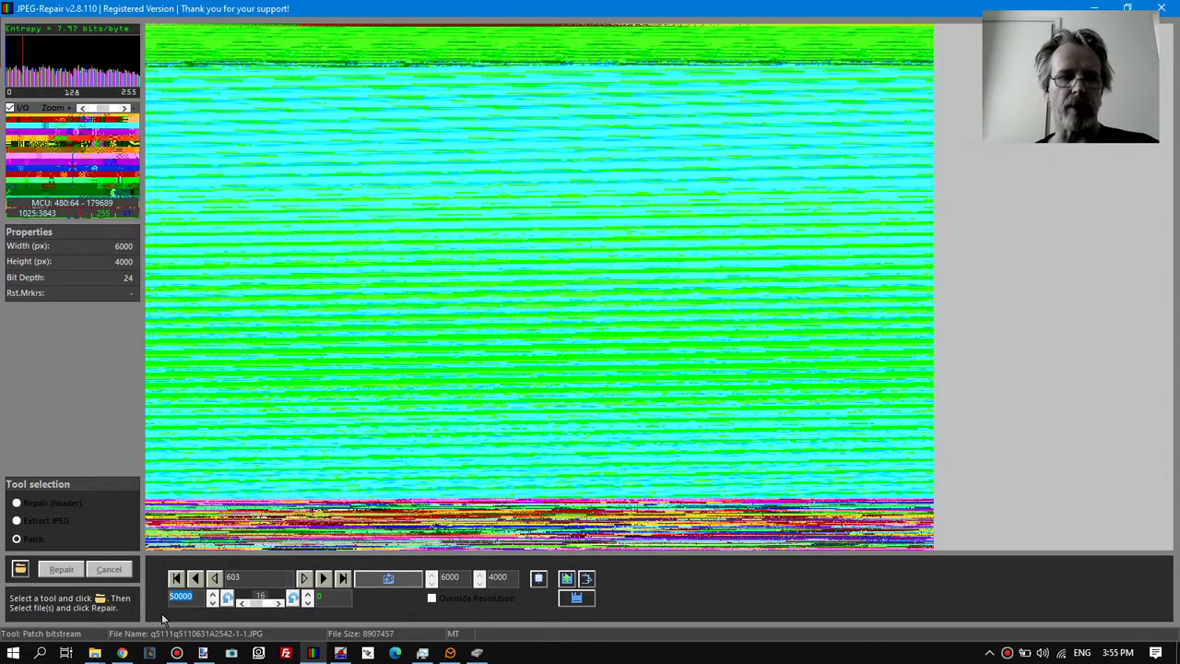
key(BackSpace)
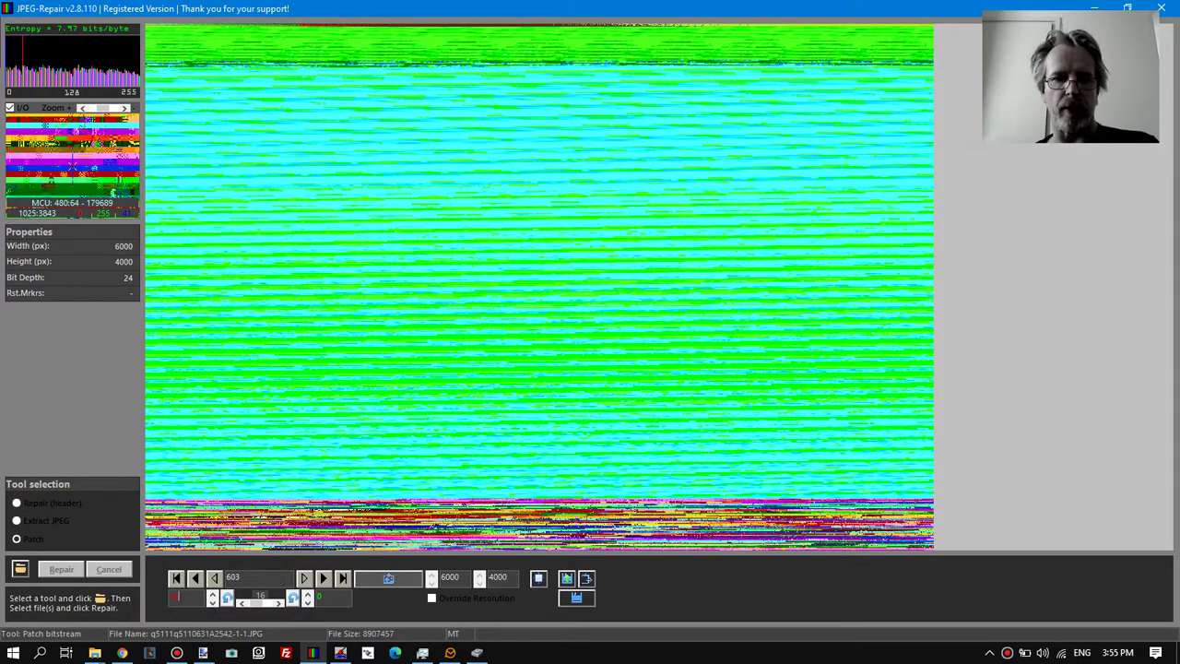
click(386, 581)
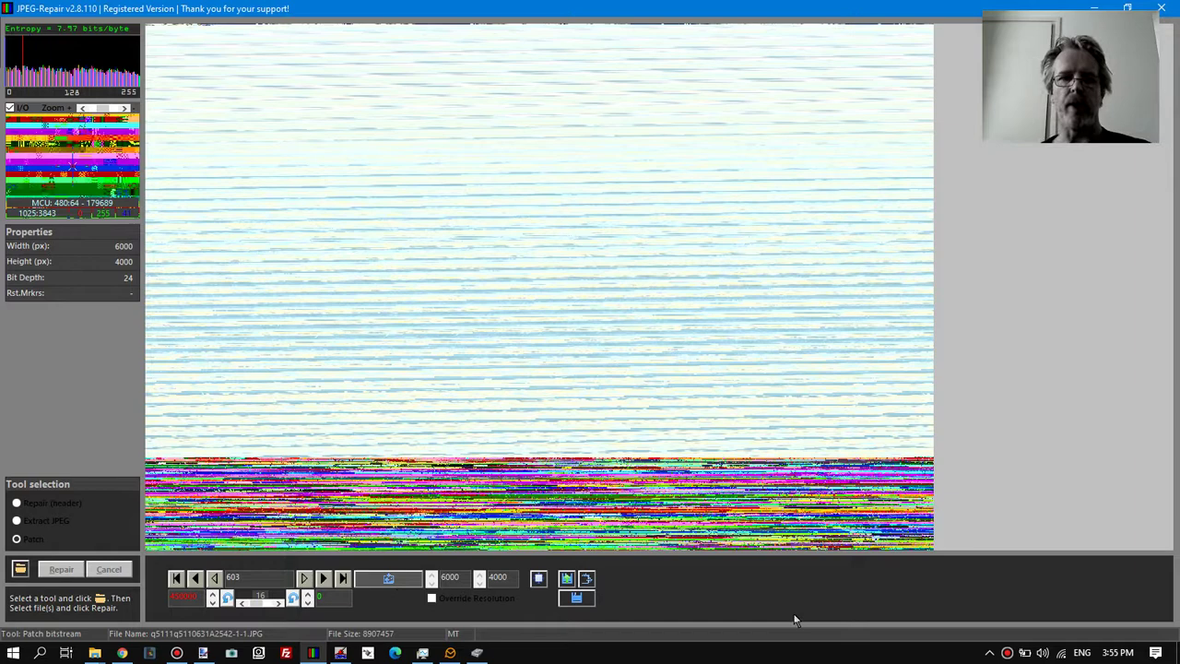
Save and reload the patched file, accepting the decoder result with error address 1765142
click(567, 578)
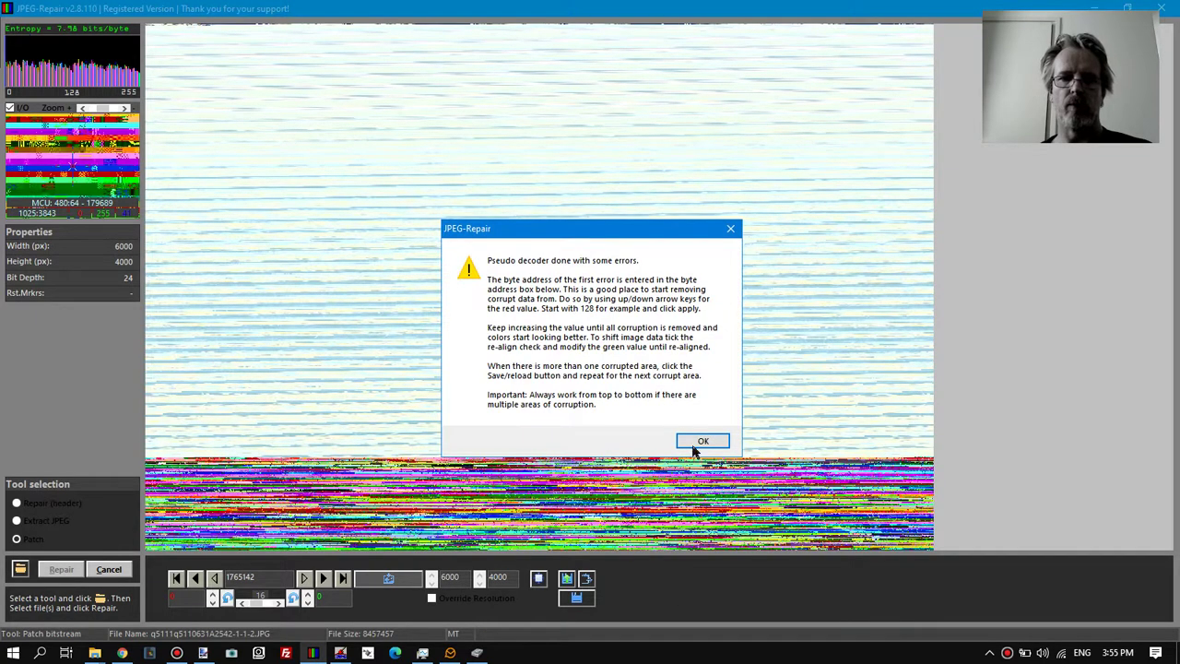
click(694, 439)
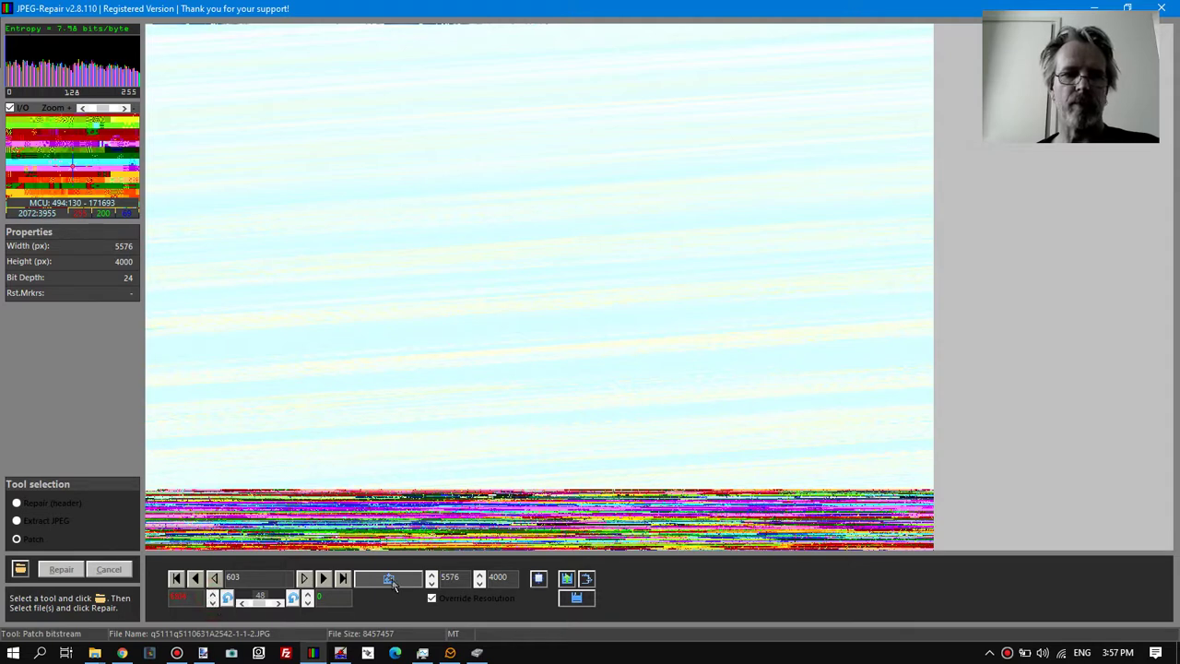
Nudge and apply the removed-data value, then raise the bitstream offset to 144 at width 5472
click(391, 581)
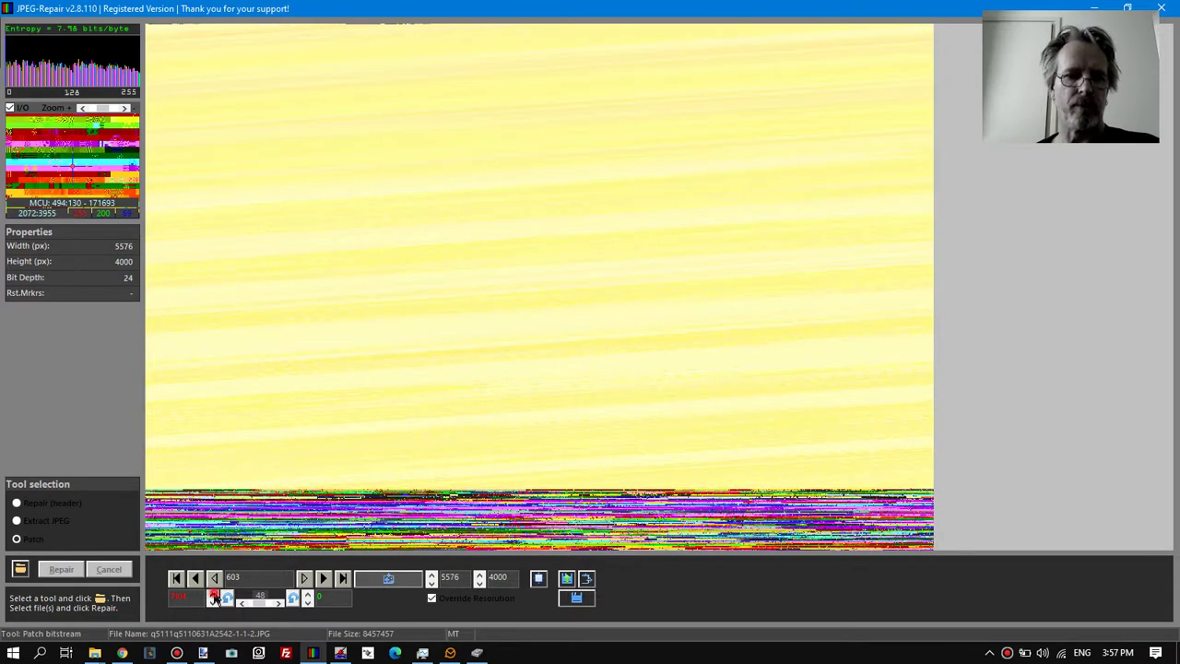
click(214, 598)
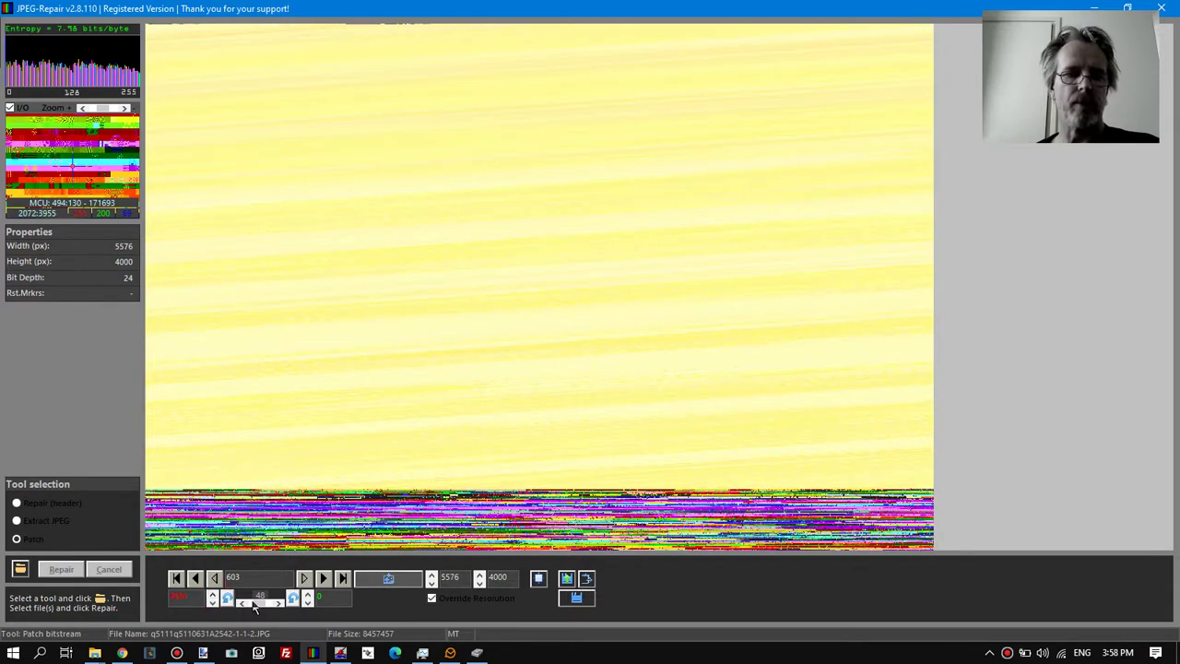
click(390, 581)
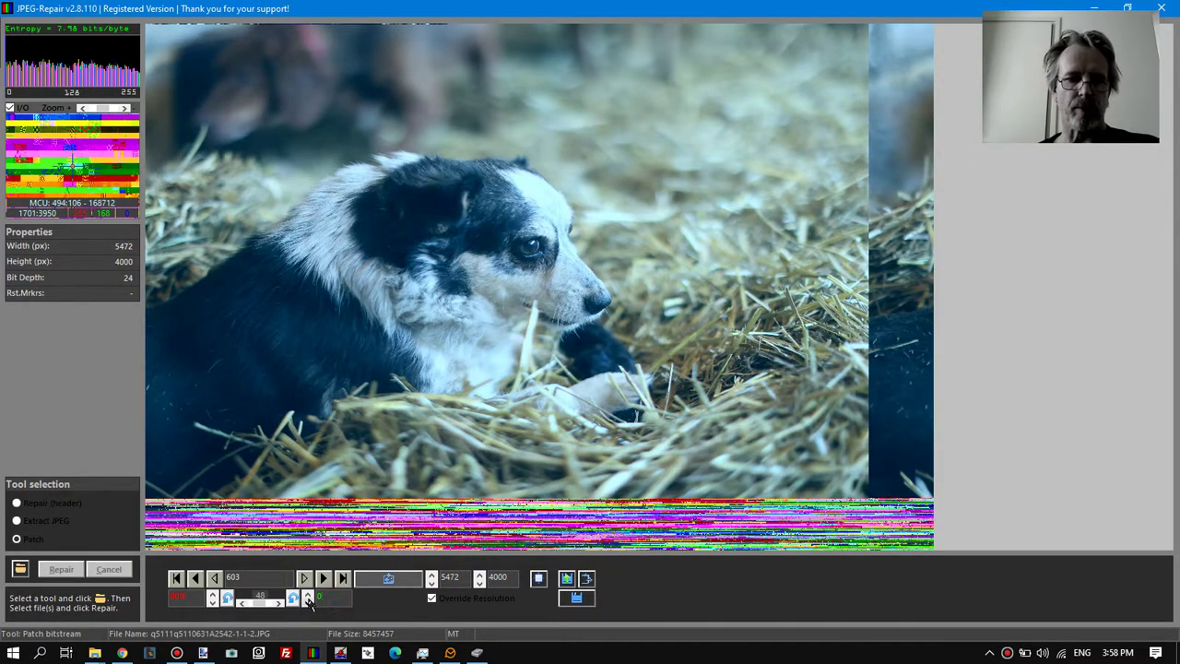
click(308, 595)
click(308, 595)
Step the green bitstream offset in increments of 48 to shift the dog image toward alignment
click(308, 599)
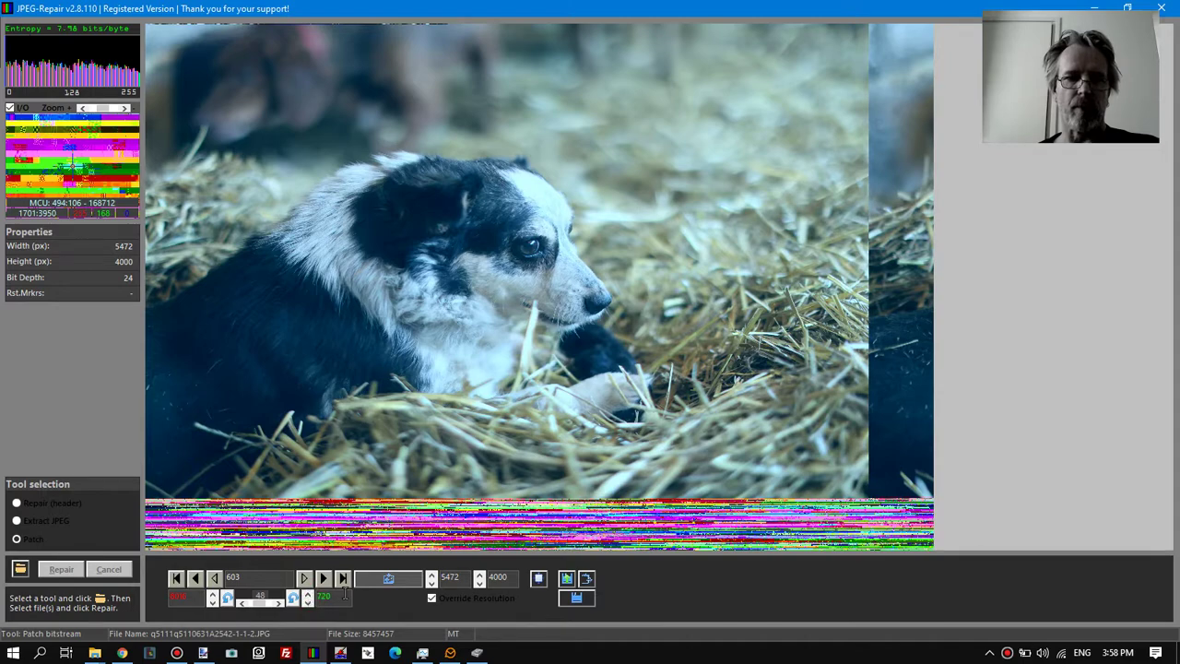
click(308, 599)
click(310, 598)
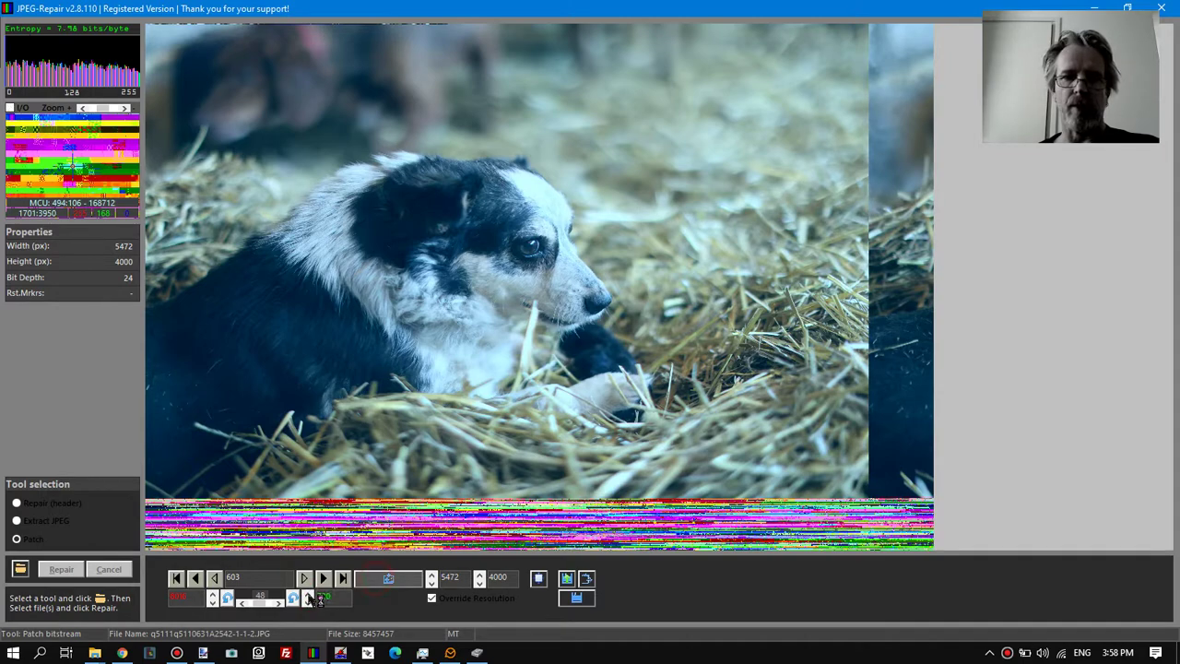
click(308, 599)
click(308, 599)
click(308, 598)
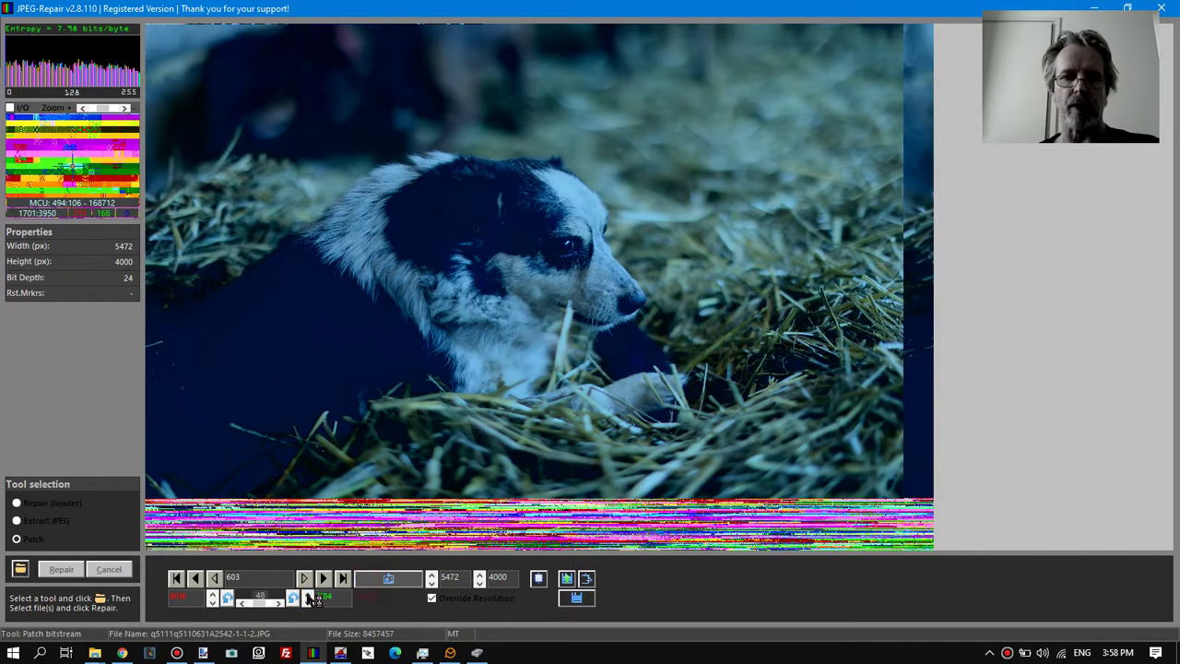
click(308, 599)
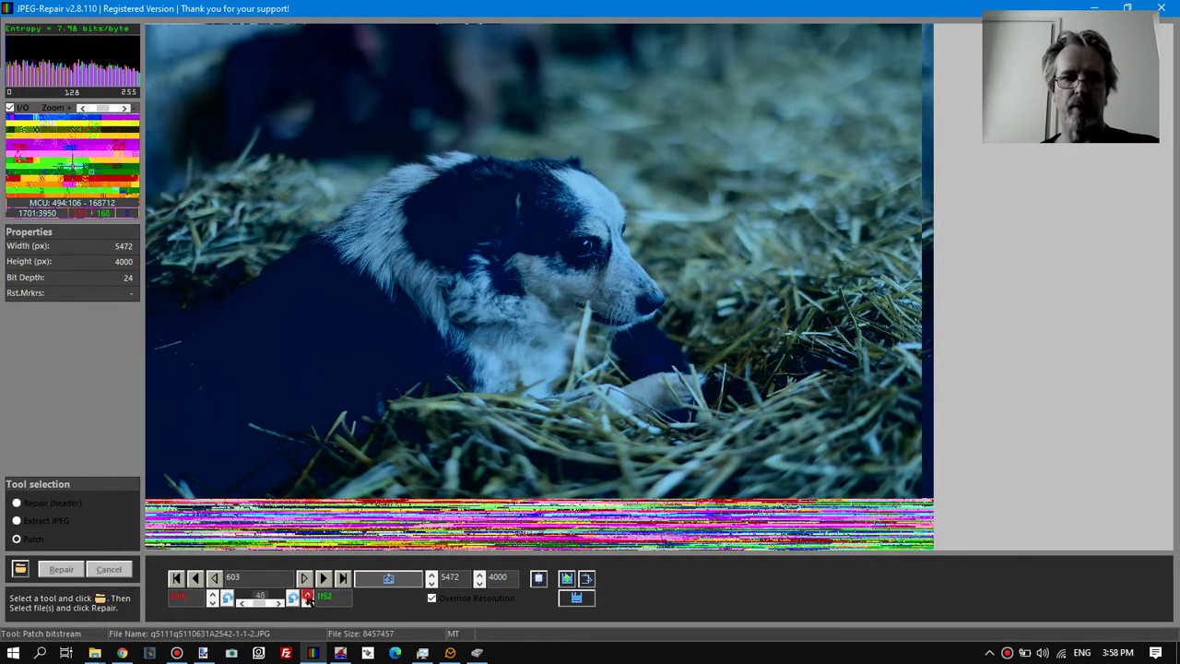
click(308, 598)
click(308, 598)
click(308, 599)
click(308, 599)
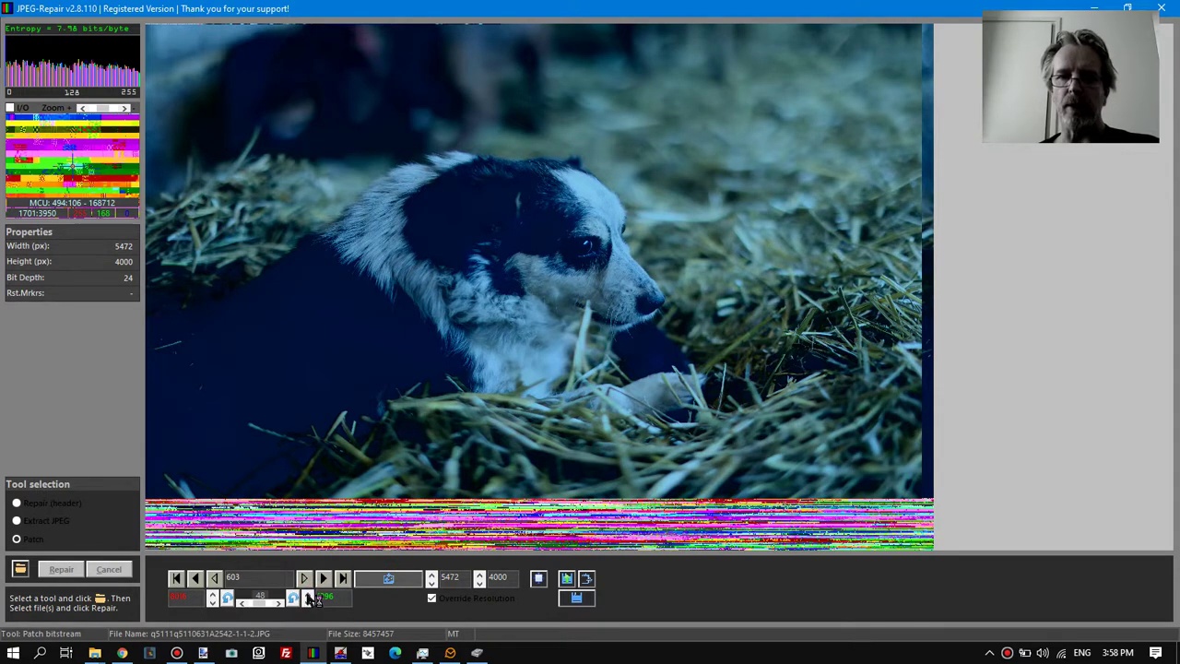
click(308, 598)
click(308, 598)
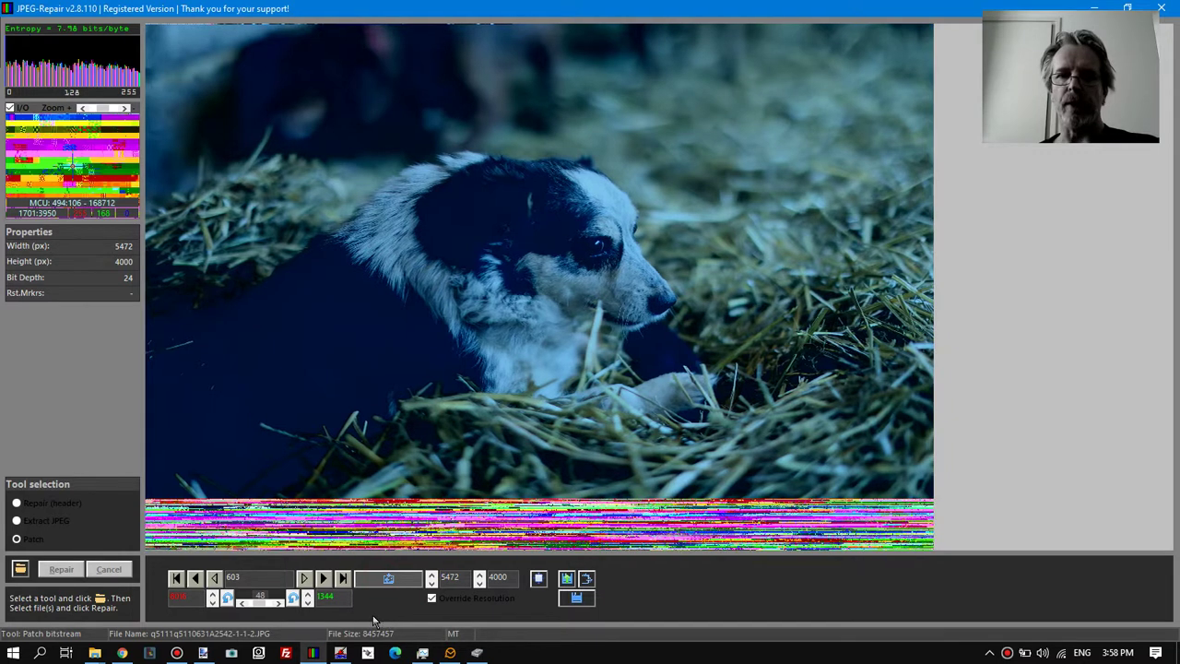
click(214, 601)
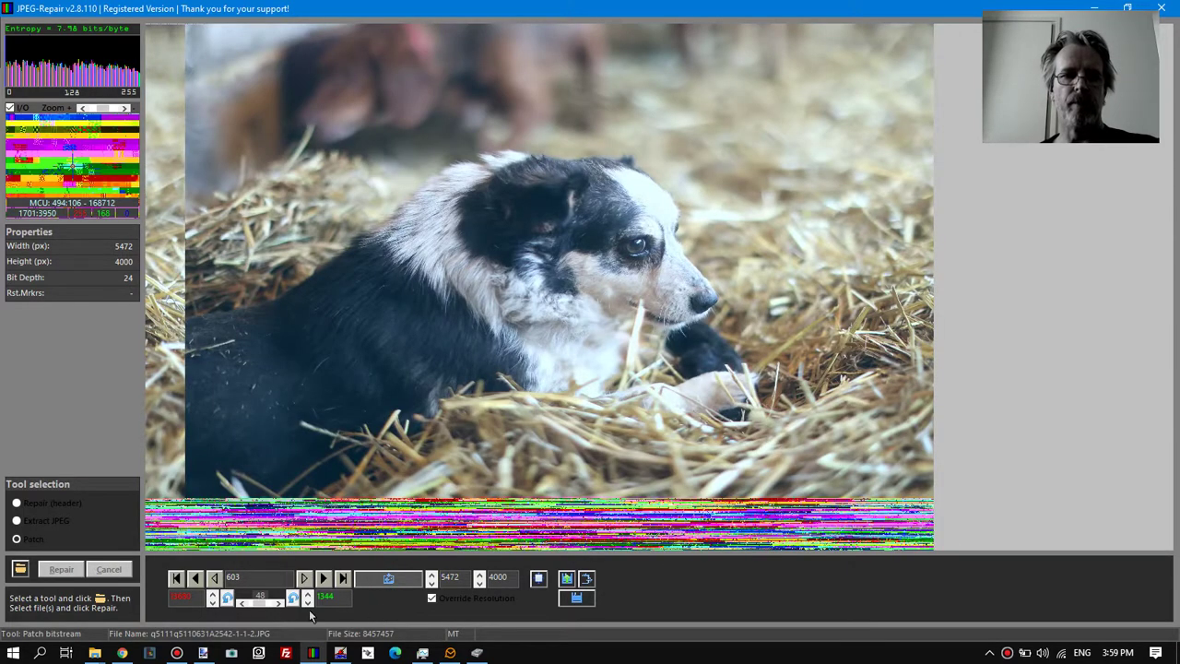
Raise the colour correction value to about 1520 and apply it to the preview
click(213, 594)
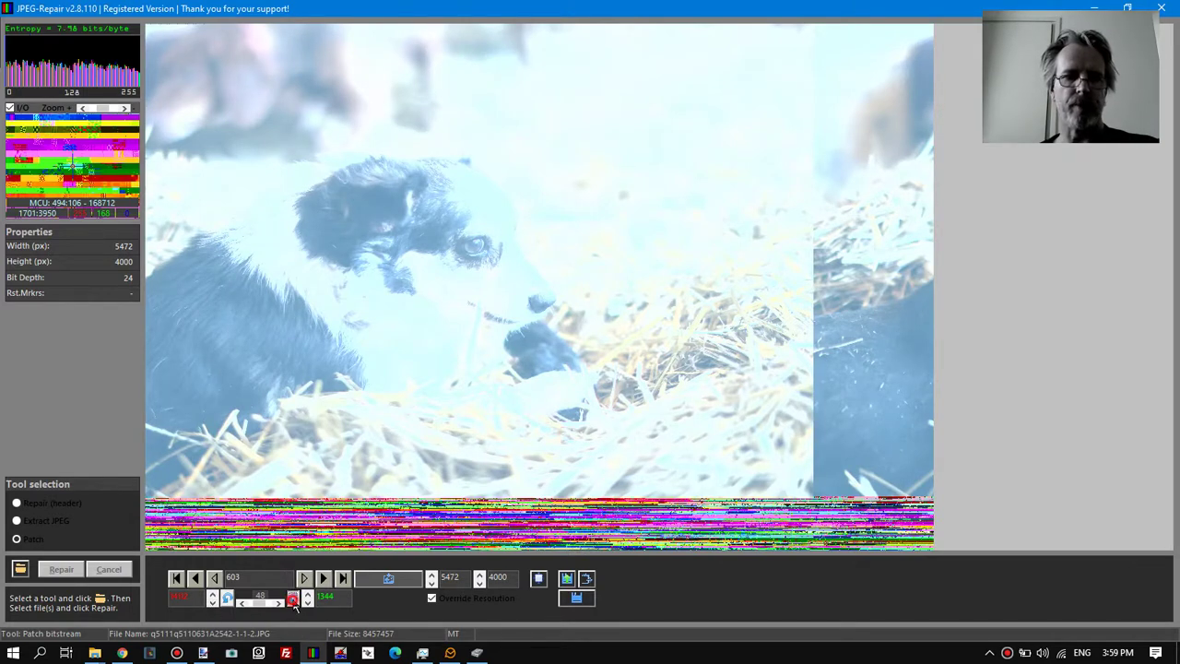
click(382, 578)
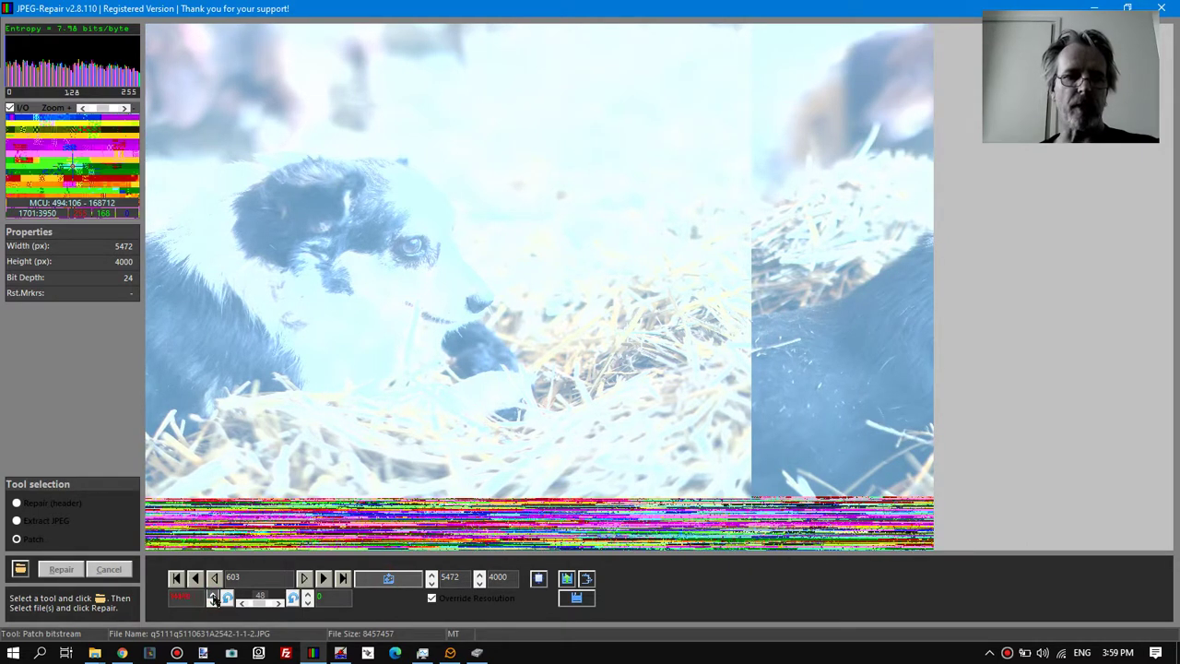
Step the red correction value further until the dog realigns in warm, natural straw colours
click(381, 578)
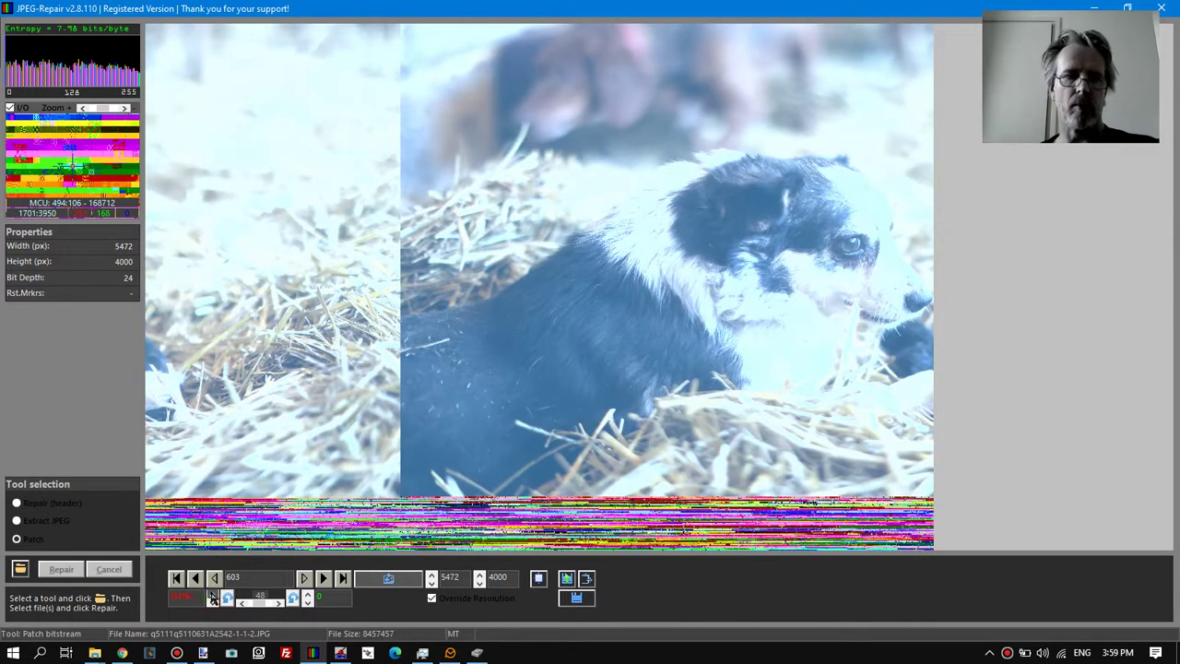
click(213, 598)
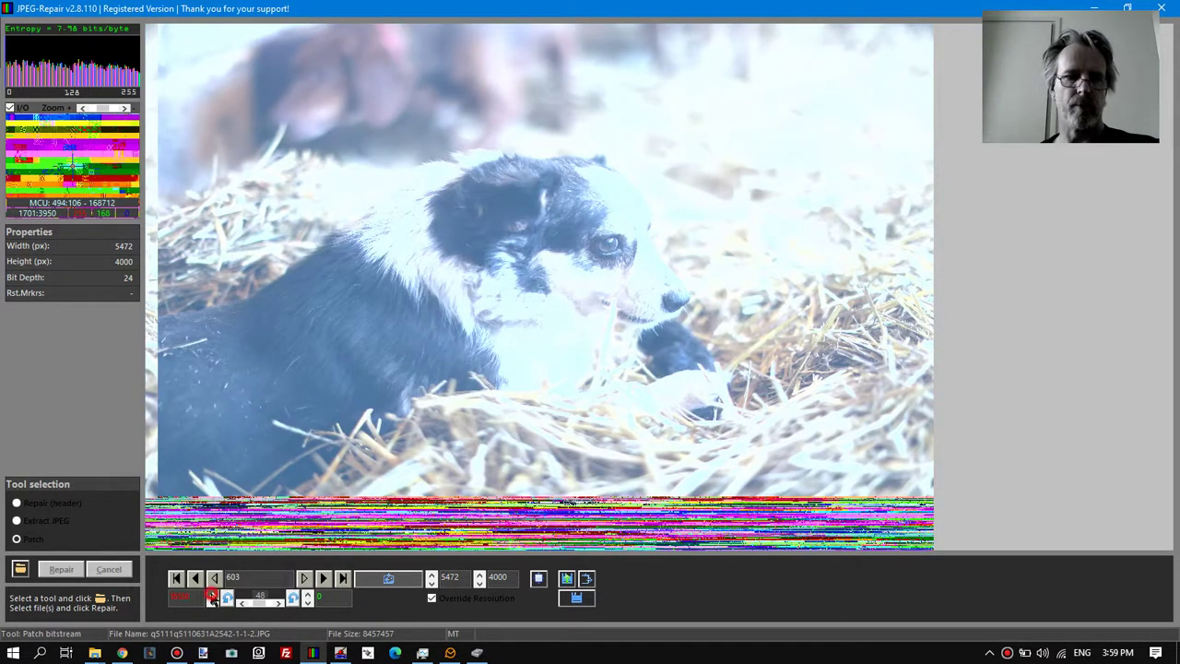
click(211, 597)
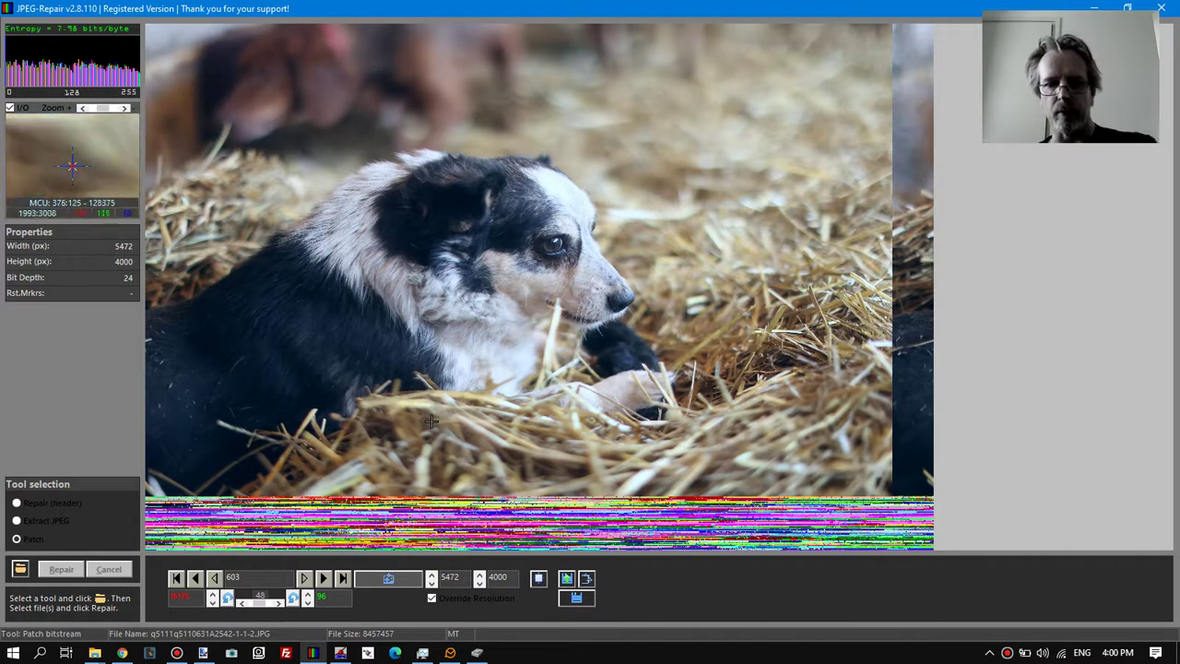
Lower the override height from 4000 to 3840 pixels with the height spinner
click(480, 583)
click(481, 584)
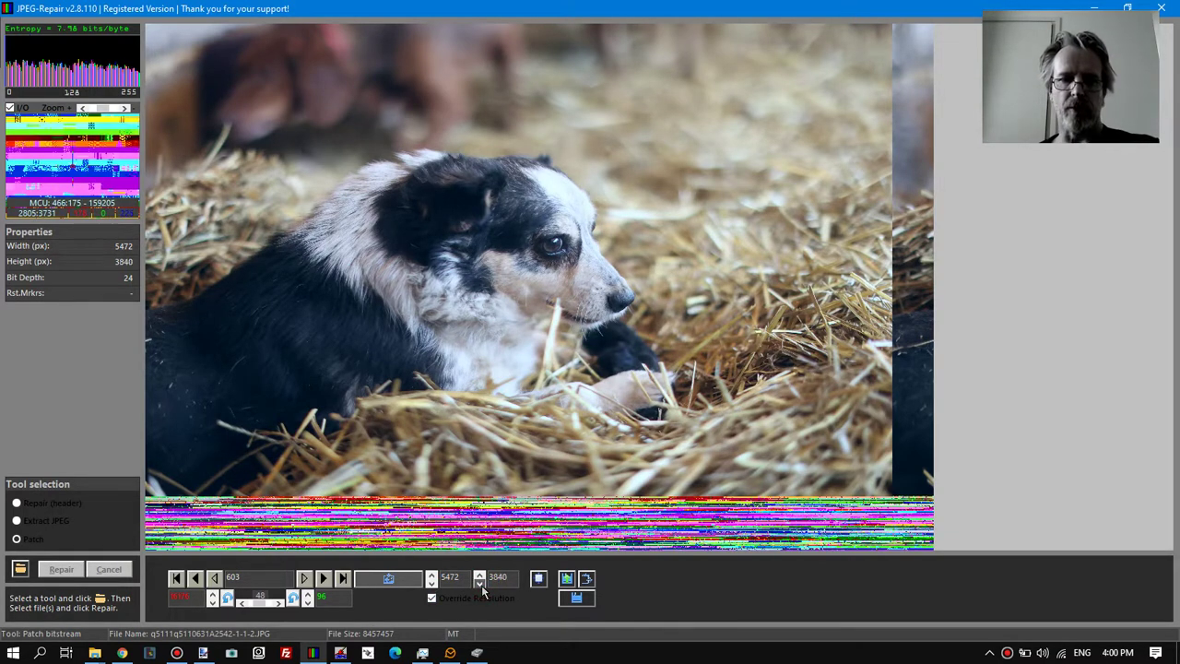